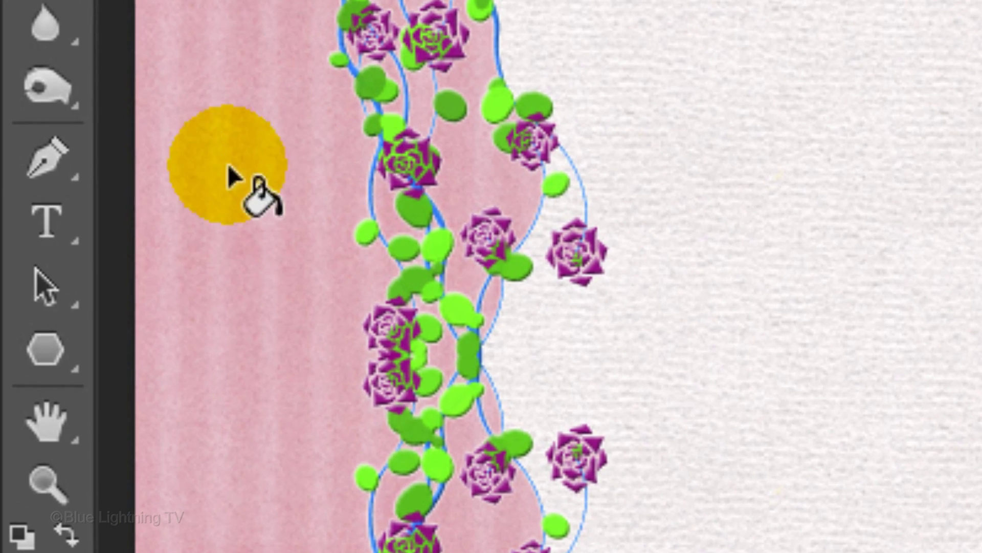
Switch to the Horizontal Type Tool and set the font to Arial Black at 100 pt
right_click(57, 225)
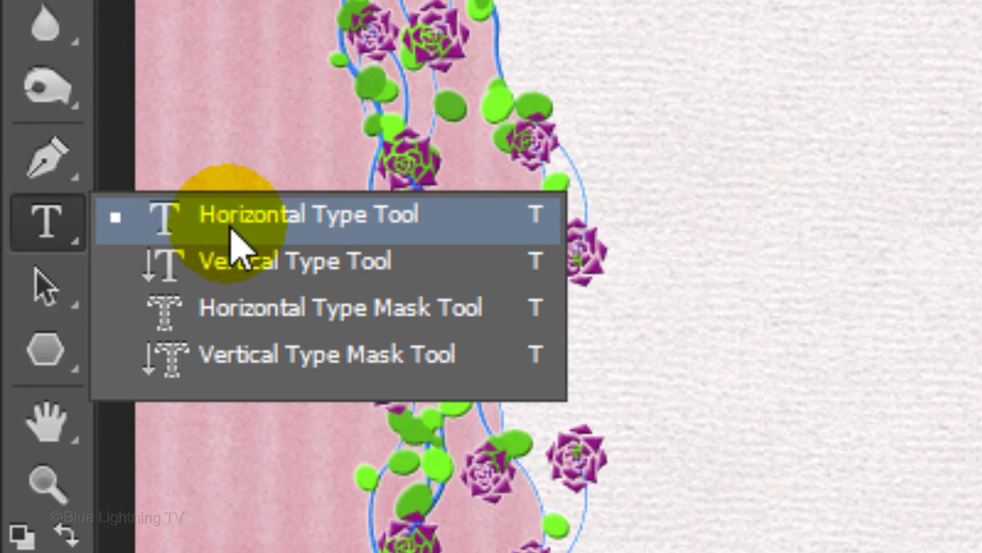
click(230, 230)
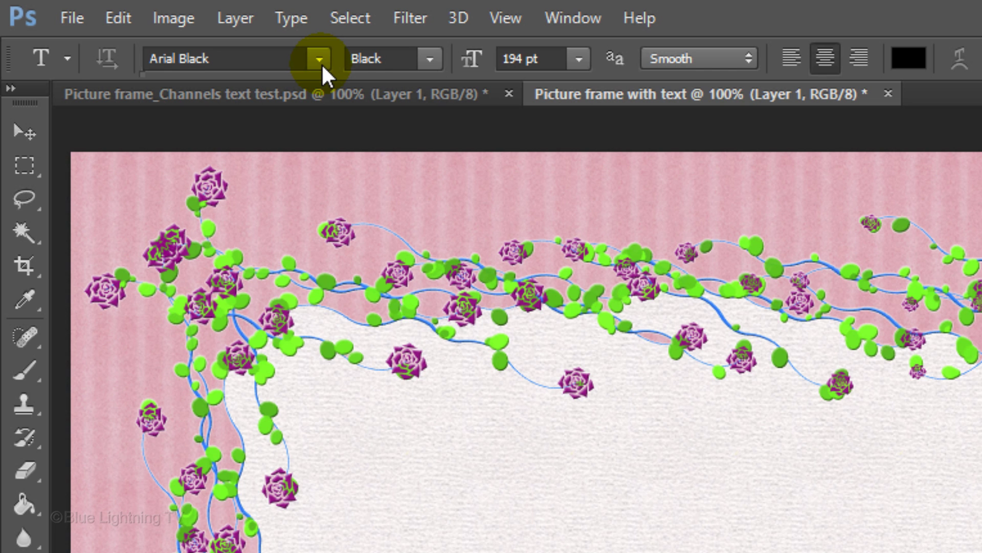
click(319, 59)
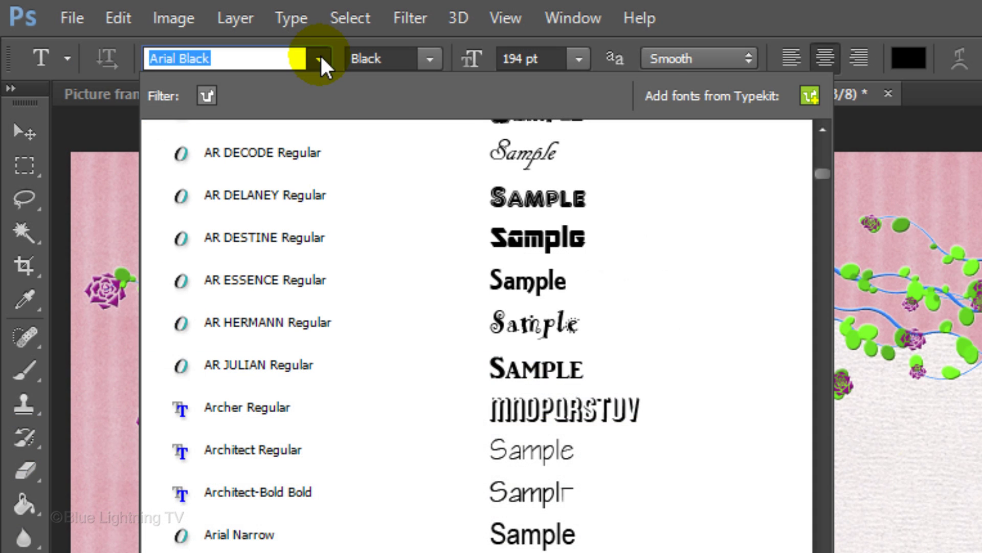
click(319, 57)
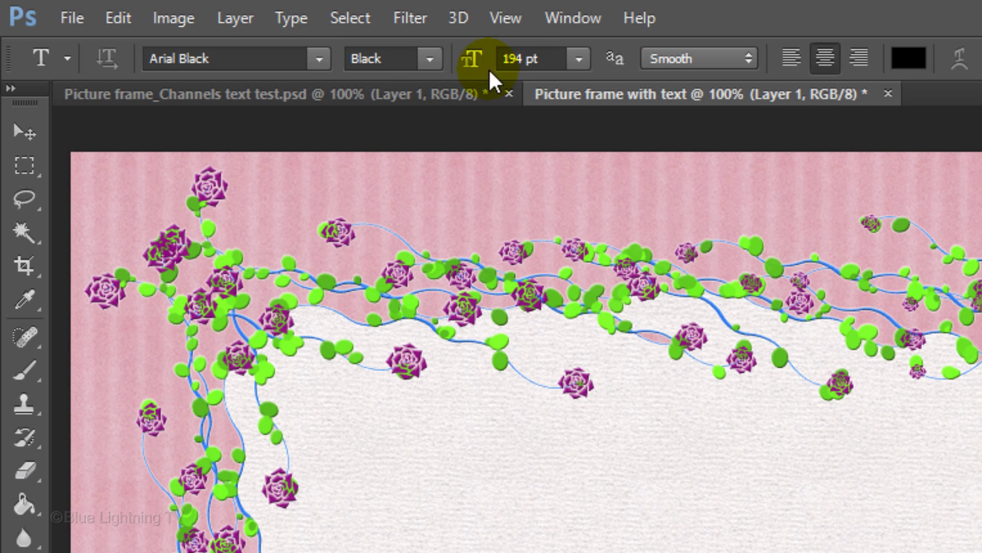
text(100)
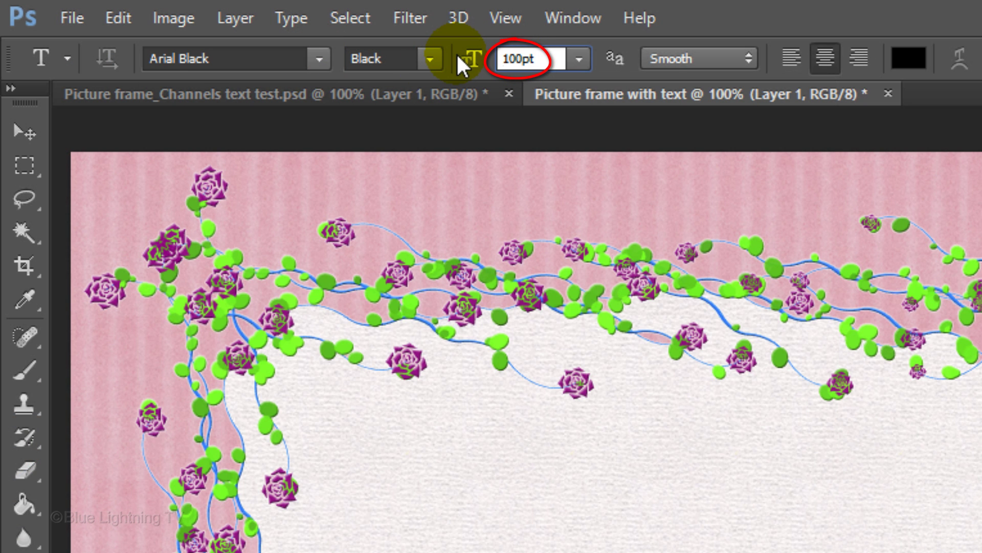
key(Return)
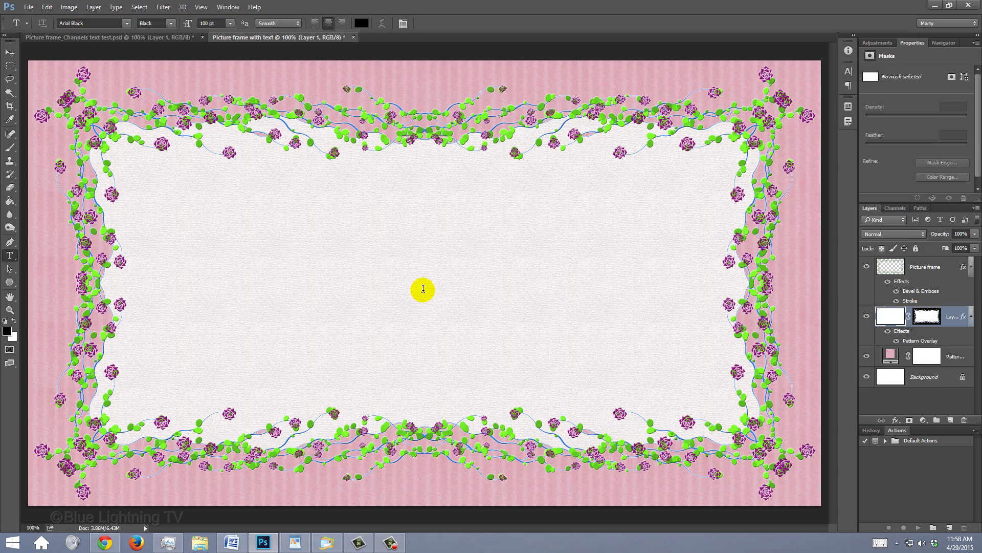
Type LOVE on the canvas, then enlarge it to about 154% and move it into the frame's middle
click(423, 289)
text(LOVE)
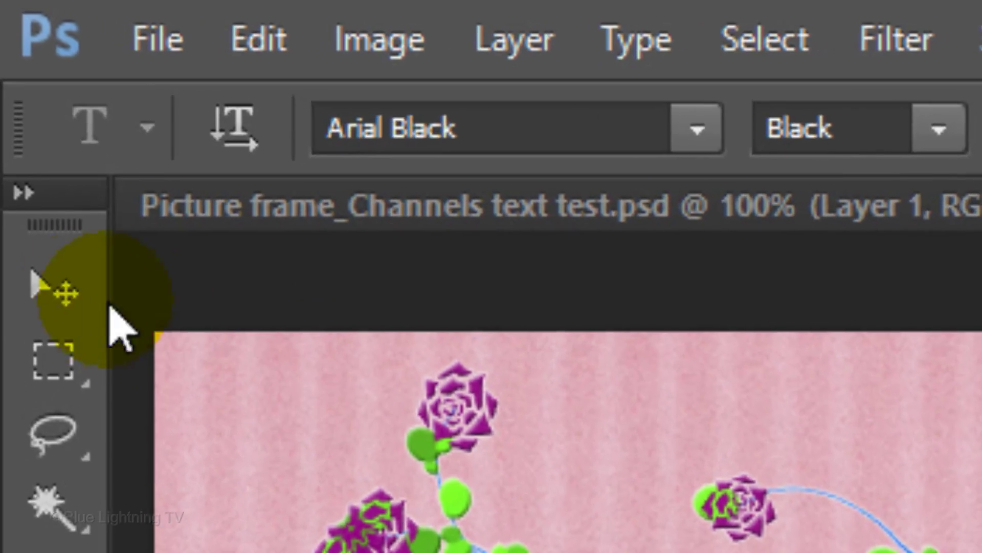
click(10, 52)
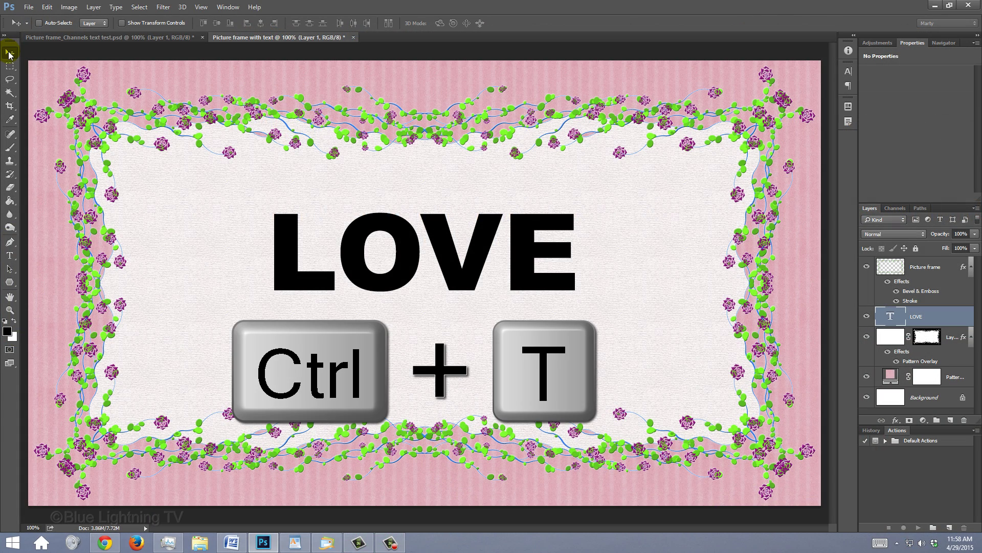
key(ctrl+t)
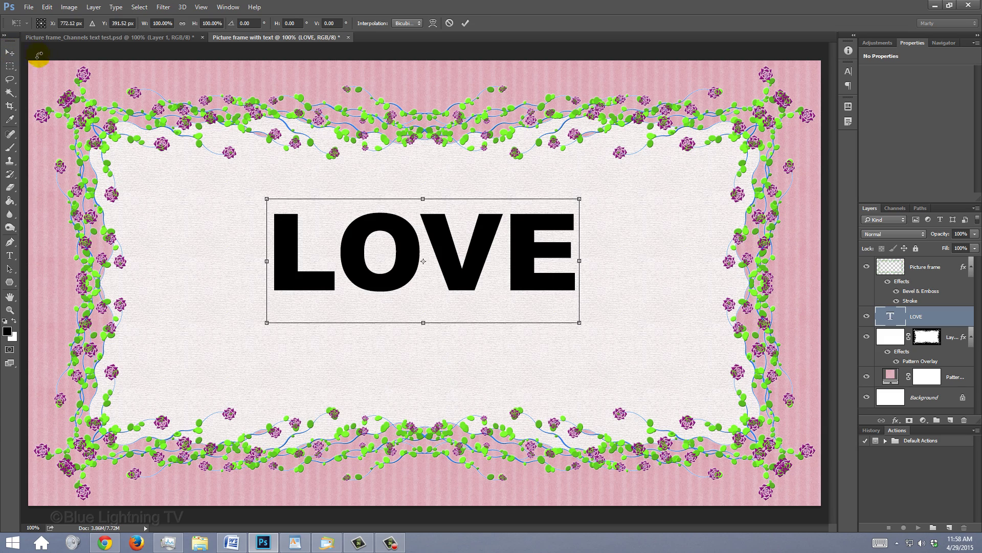
drag(459, 234, 464, 252)
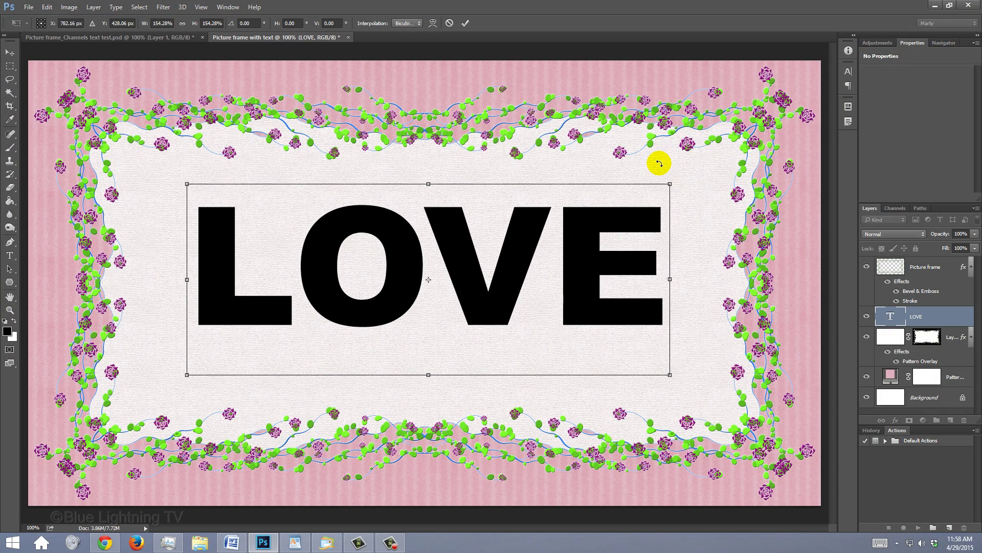
key(Return)
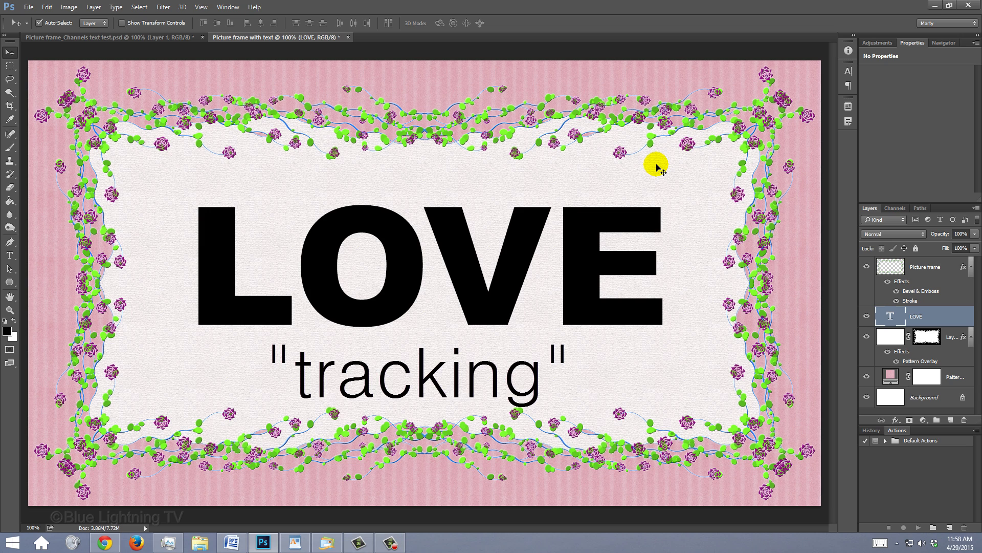
Select all letters of LOVE and widen their tracking with Alt+arrow keys
key(t)
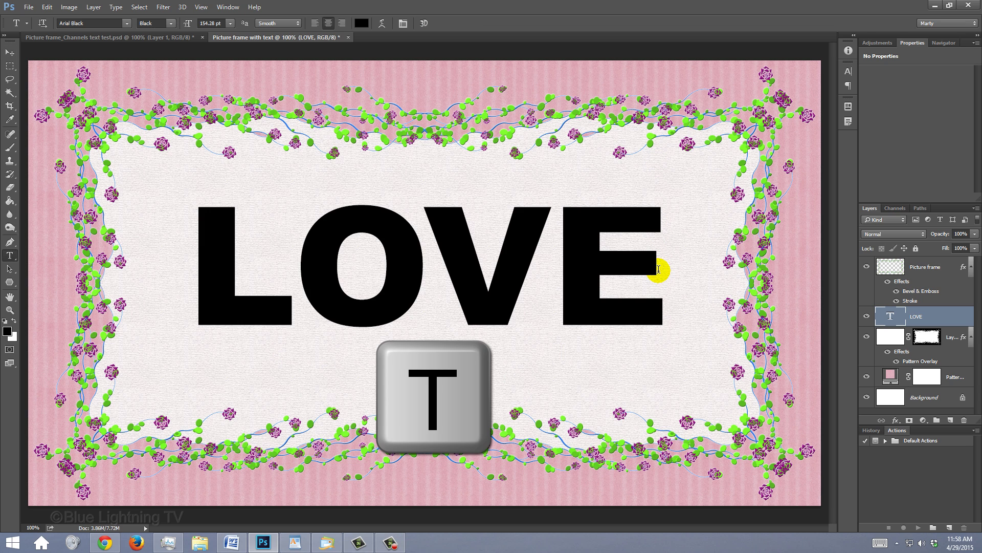
drag(658, 269, 158, 232)
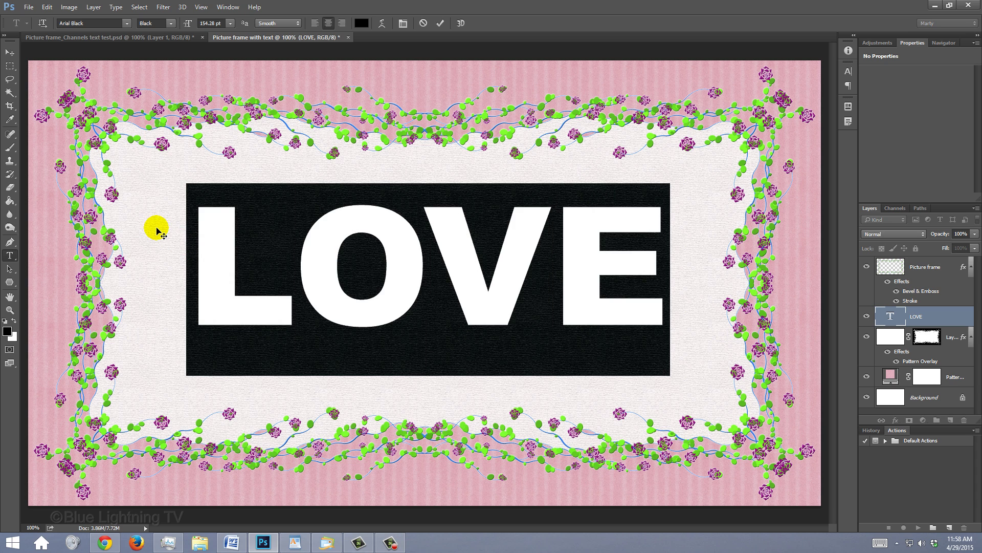
key(alt)
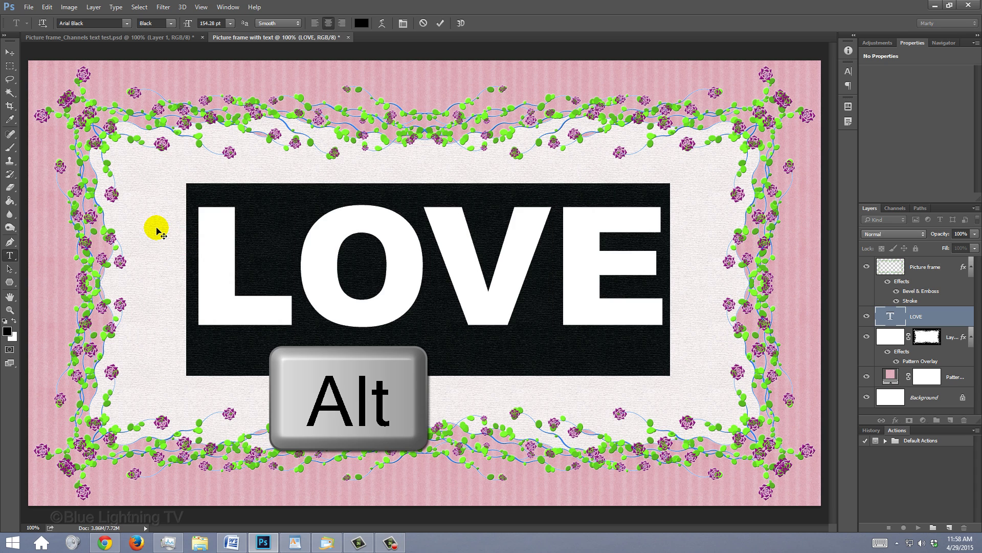
key(alt+Right)
key(alt+Left)
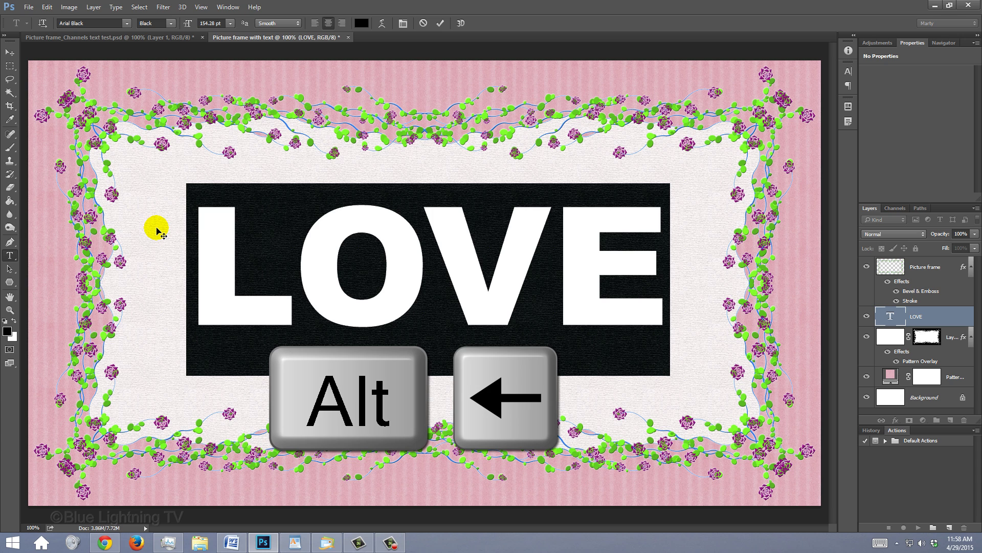
key(alt+Right)
key(alt+Right)
key(alt+Right)
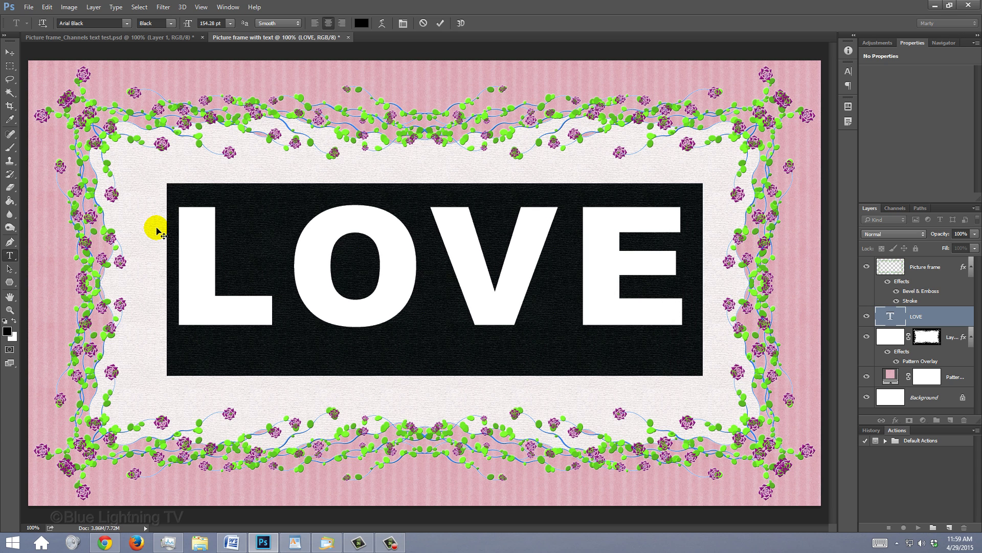
key(alt+Left)
key(alt+Left)
key(alt+Right)
key(alt+Right)
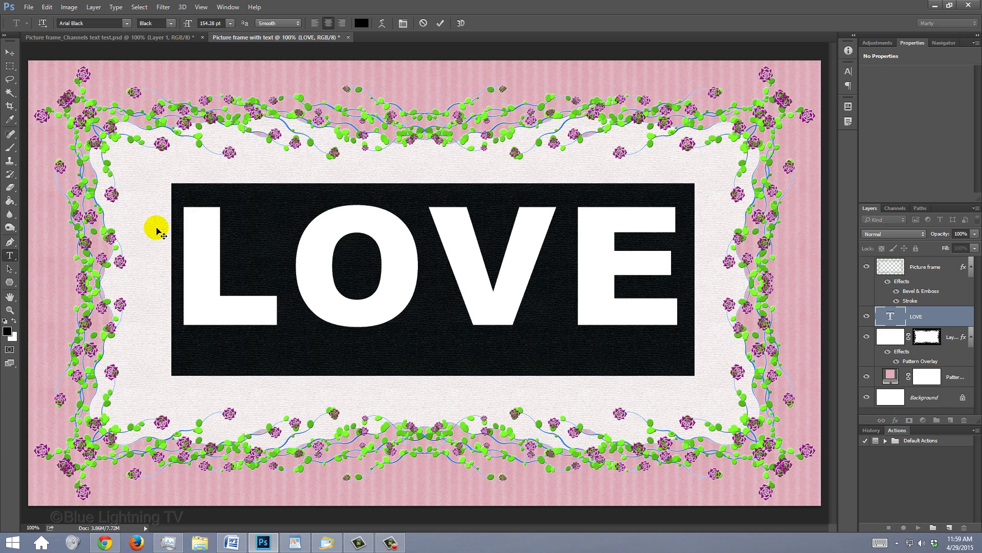
Align LOVE to the horizontal and vertical centre of the whole canvas, then deselect
click(10, 52)
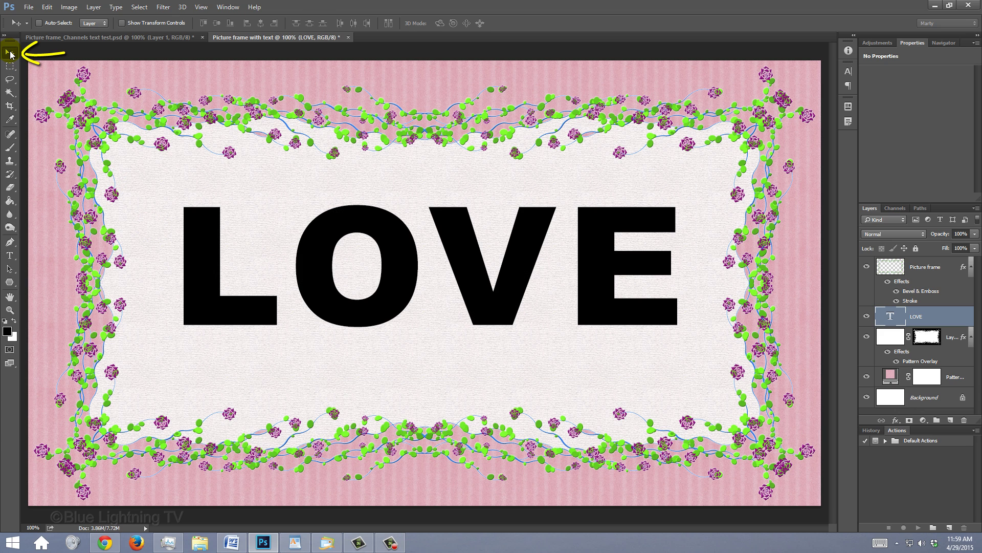
key(ctrl+a)
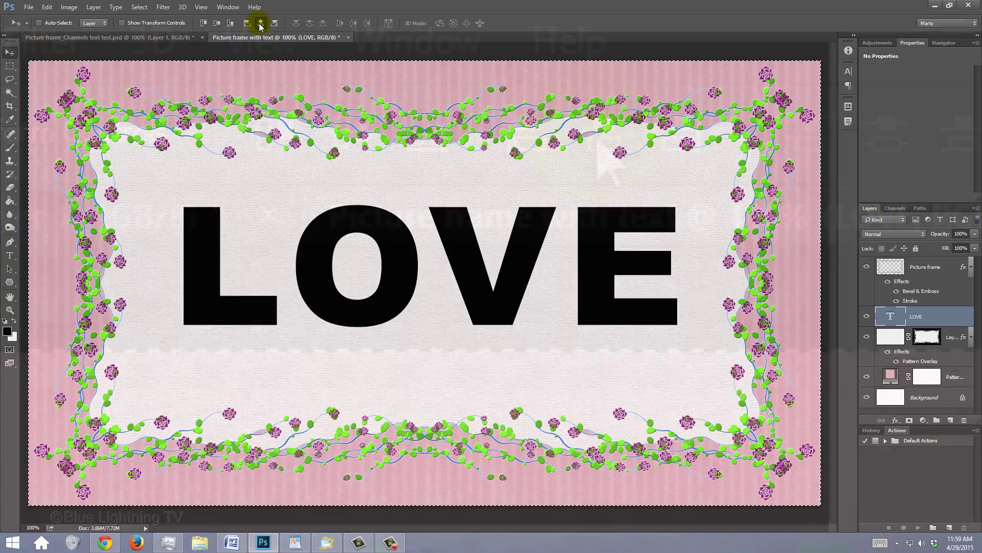
click(601, 136)
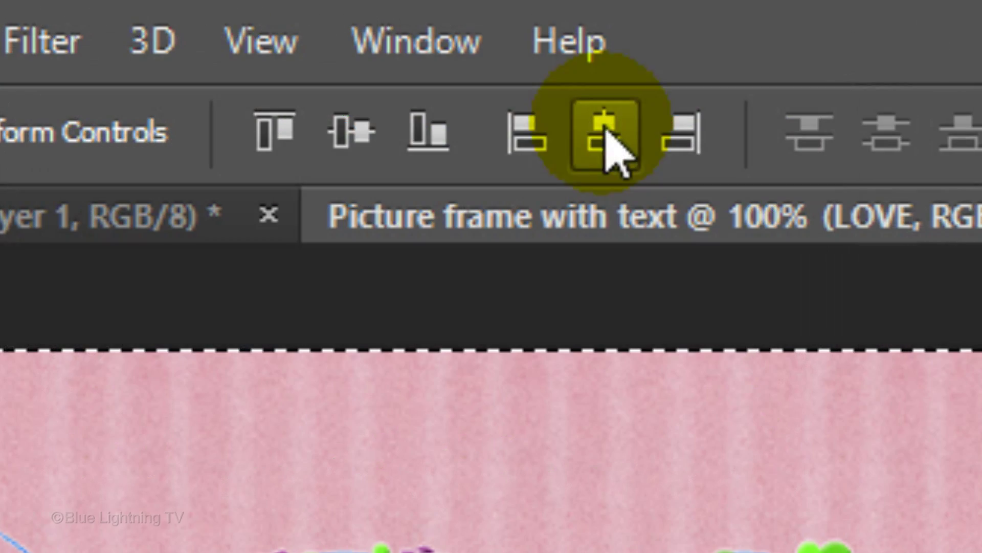
click(367, 130)
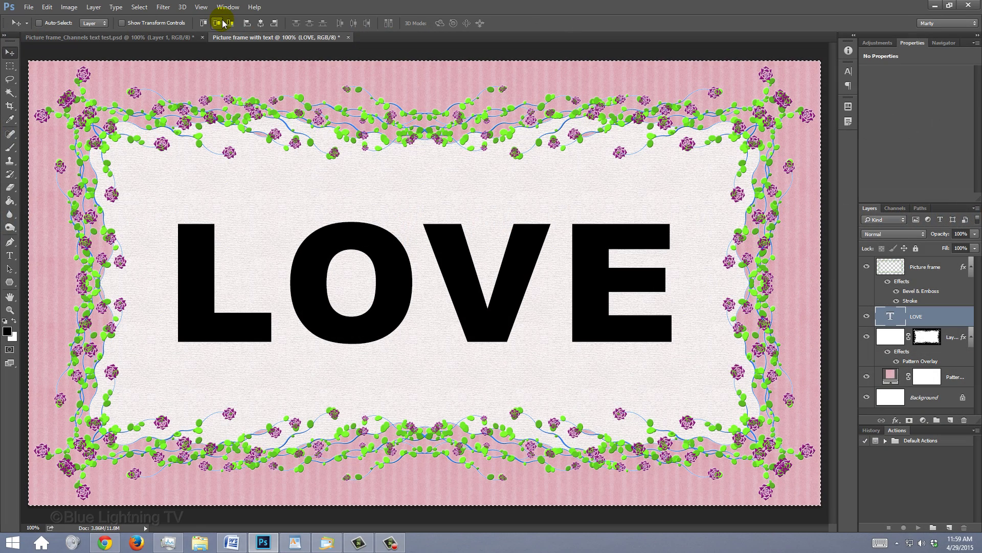
key(ctrl+d)
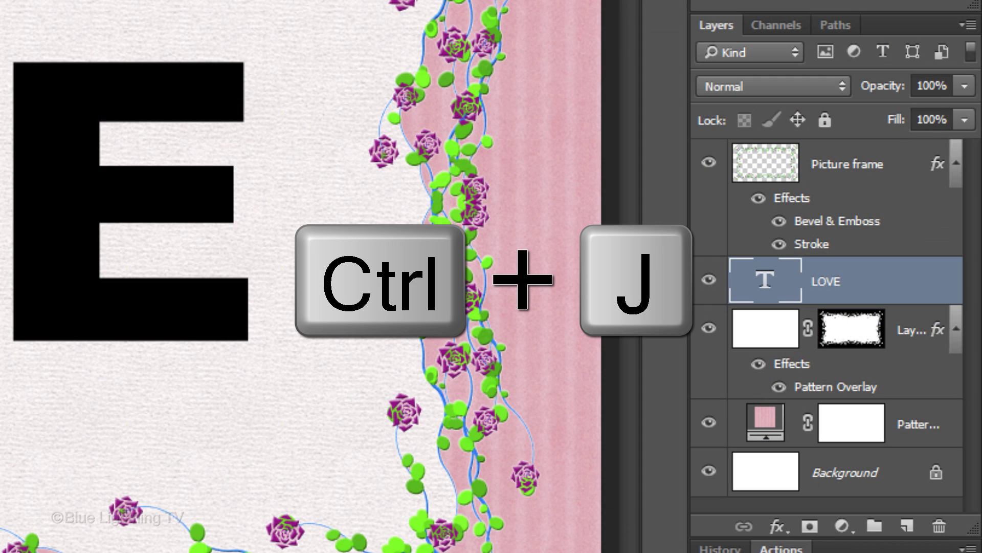
Duplicate LOVE twice, hide LOVE copy and LOVE copy 2, and reselect the original LOVE layer
key(ctrl+j)
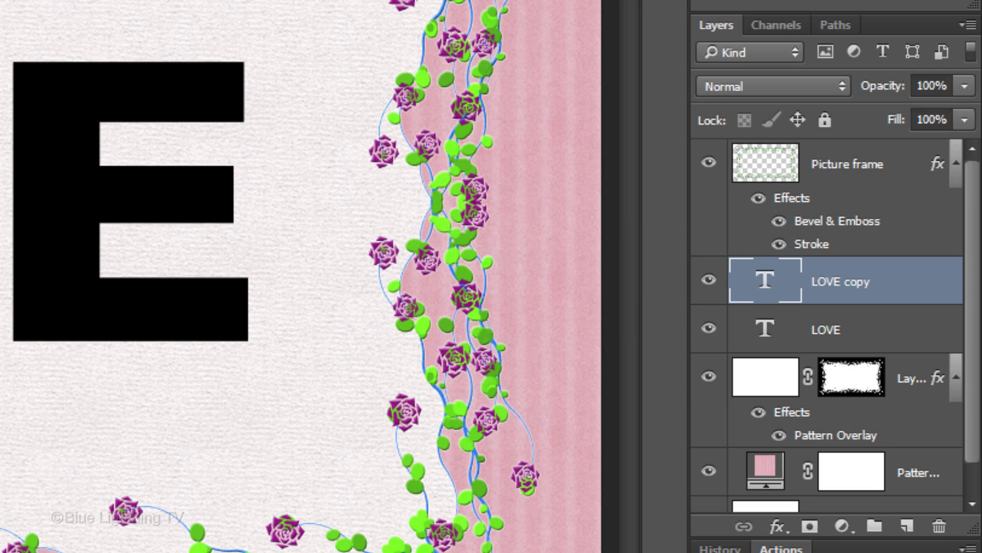
key(ctrl+j)
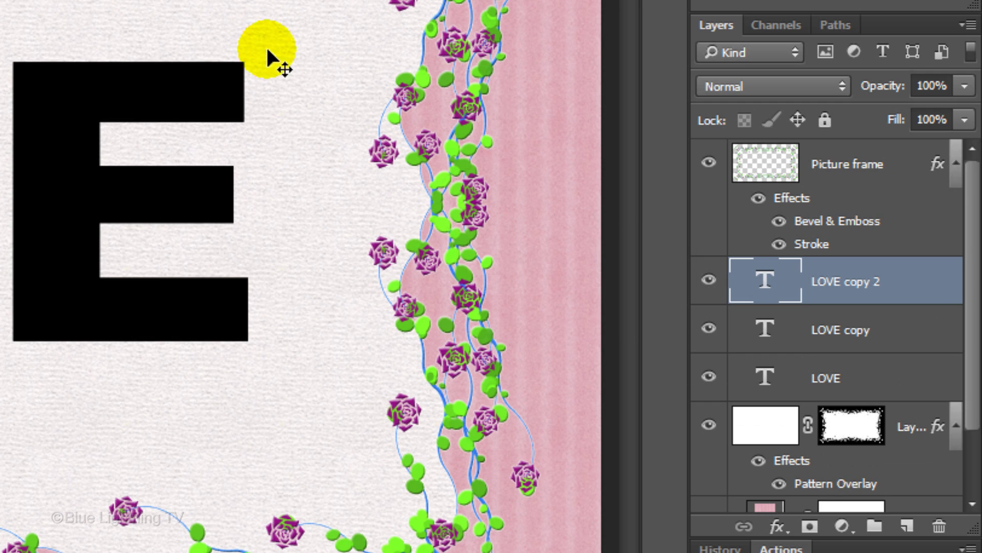
click(709, 280)
click(709, 328)
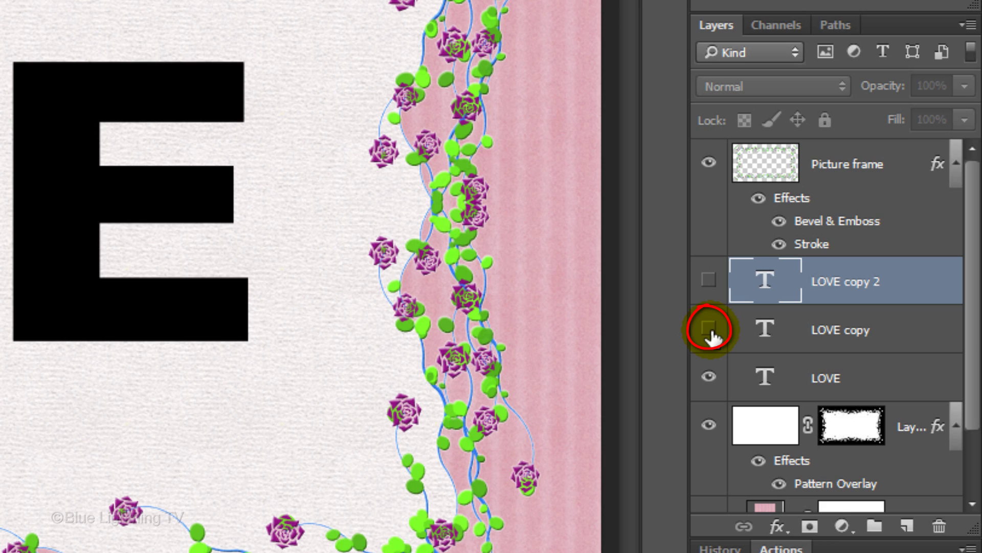
click(829, 379)
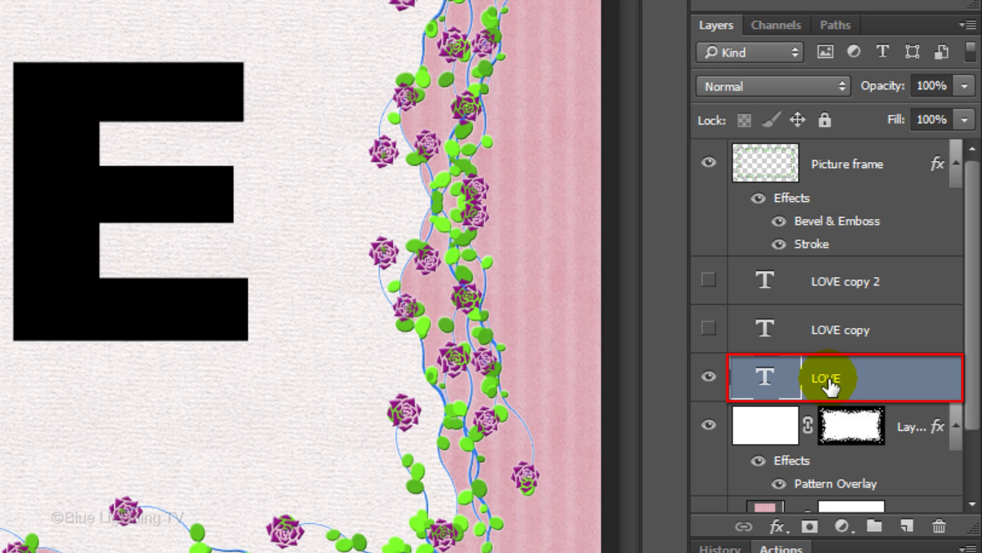
Uncheck the R and G channels in LOVE's Blending Options, making its letters yellow
double_click(897, 378)
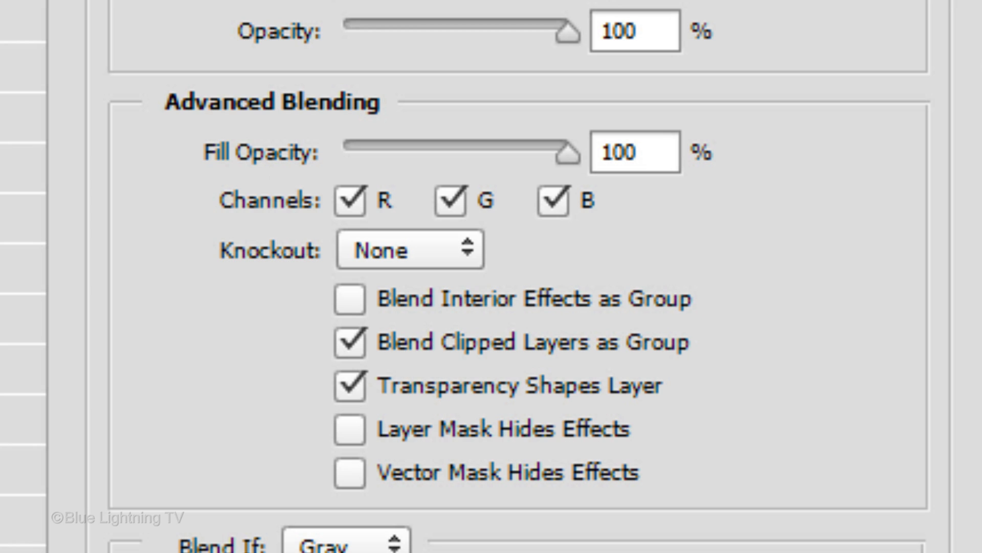
click(353, 201)
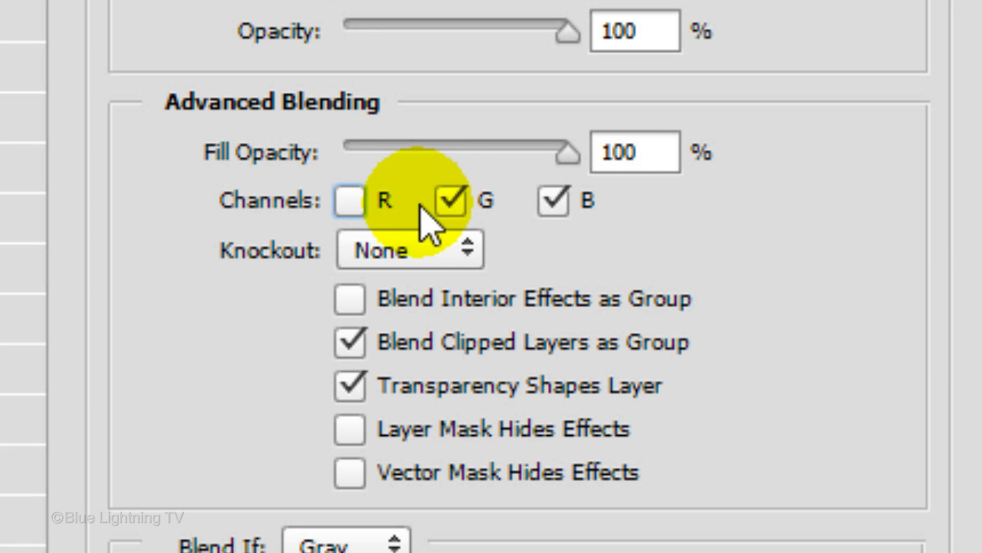
click(452, 202)
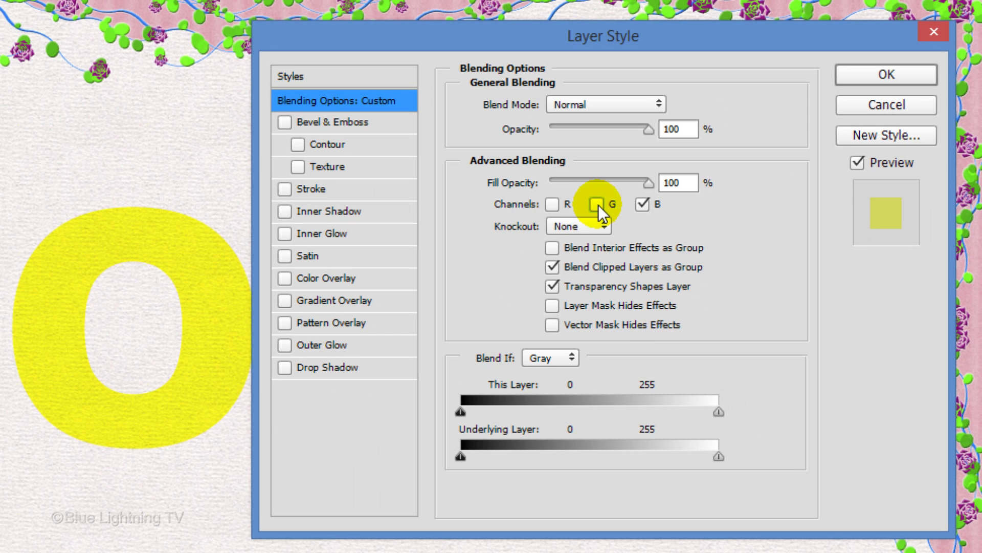
click(888, 73)
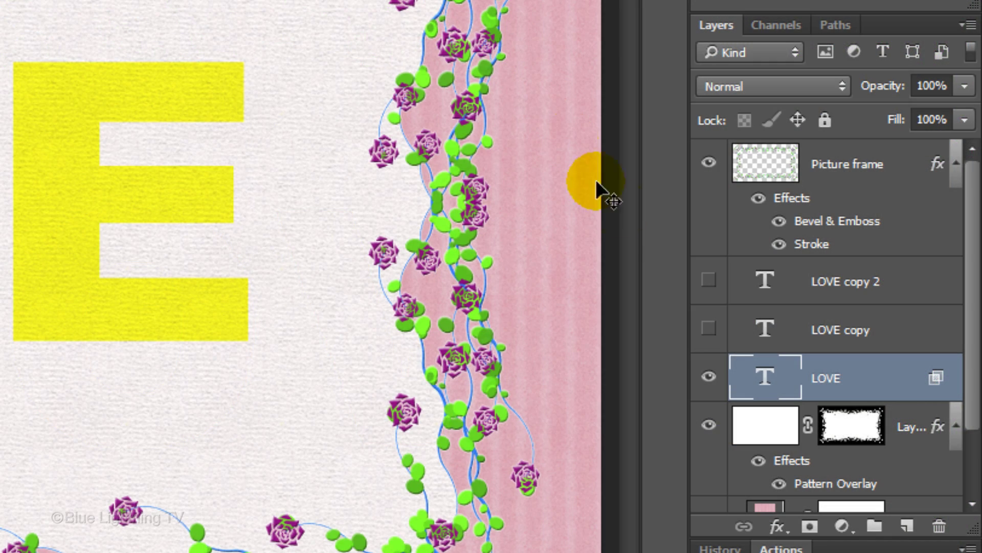
Hide LOVE, give LOVE copy green-only channel blending (magenta letters), then hide LOVE copy
click(709, 378)
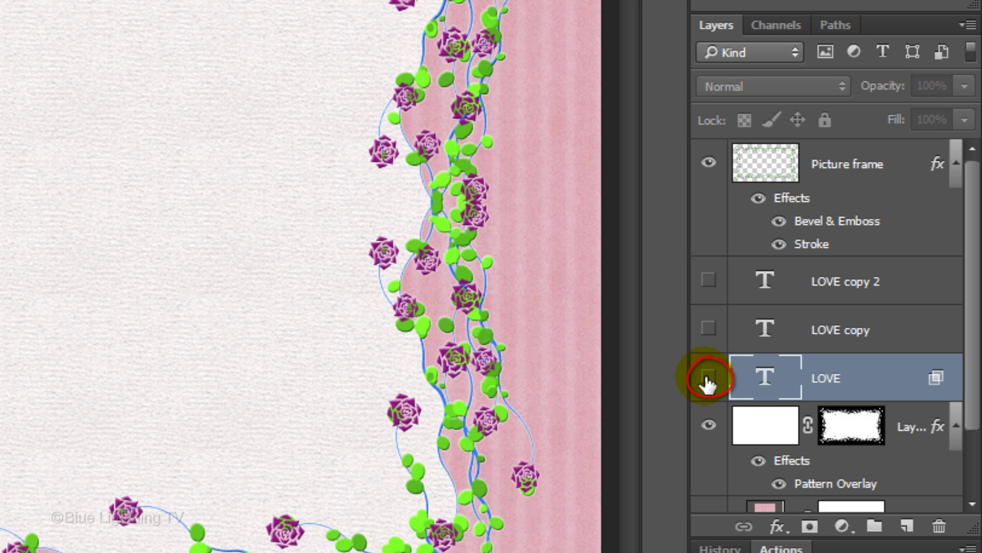
click(708, 330)
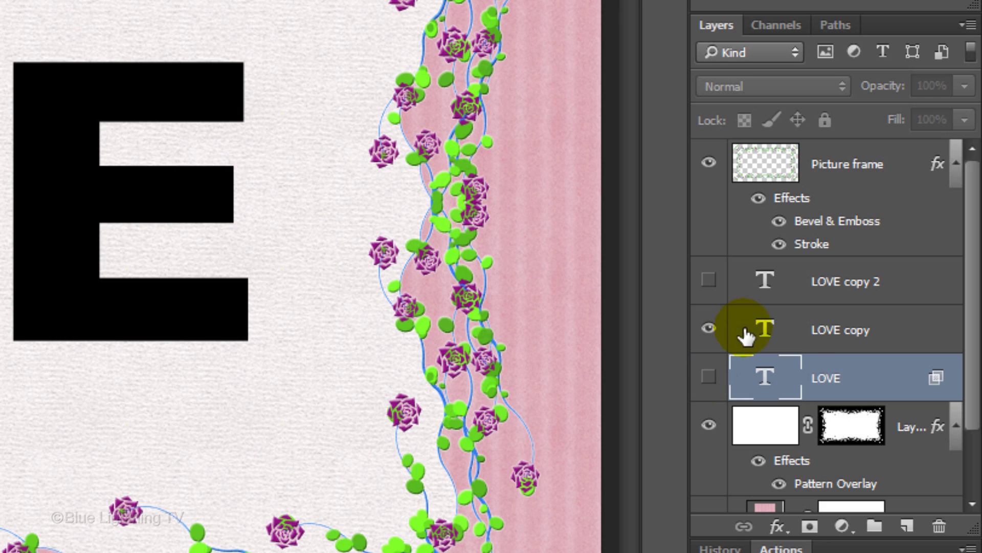
click(933, 332)
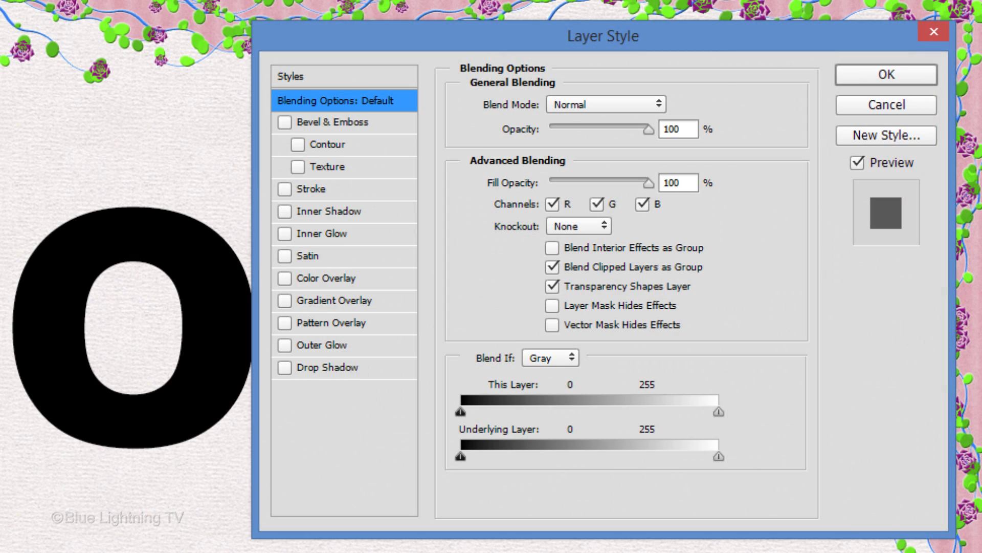
click(552, 203)
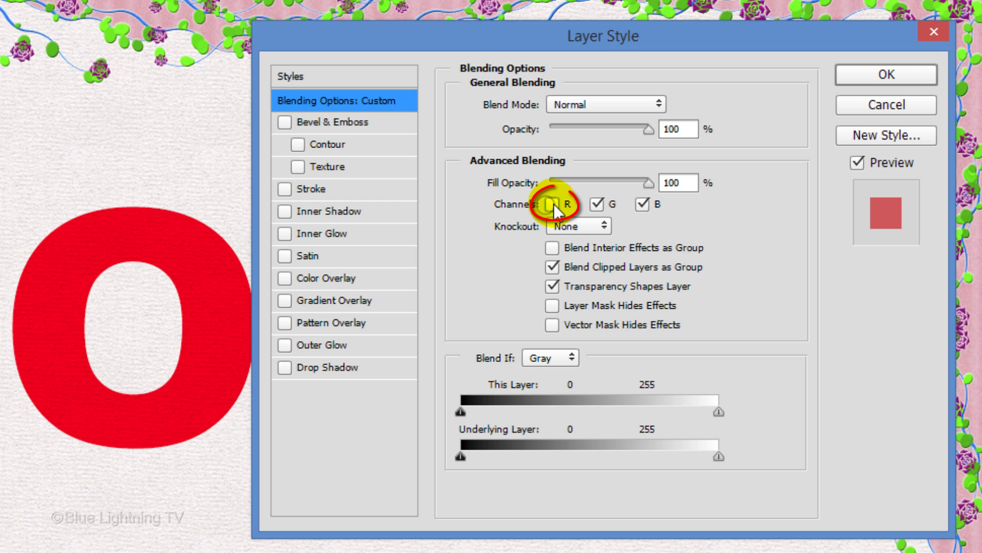
click(643, 204)
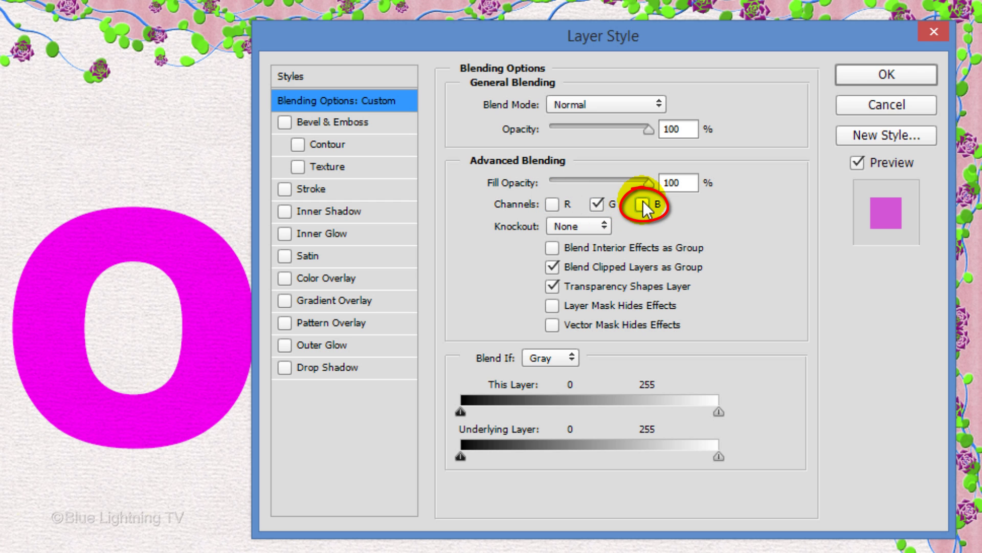
click(888, 75)
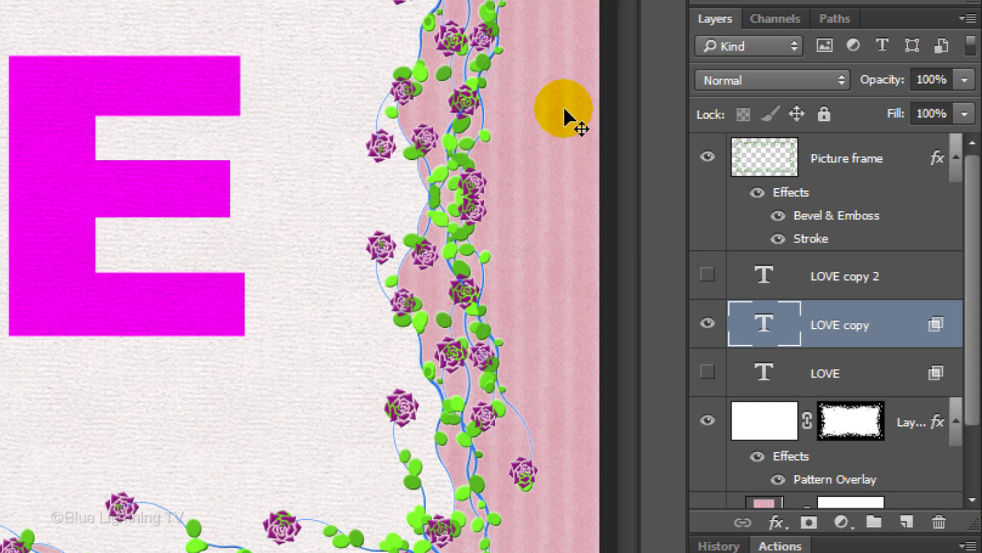
click(708, 324)
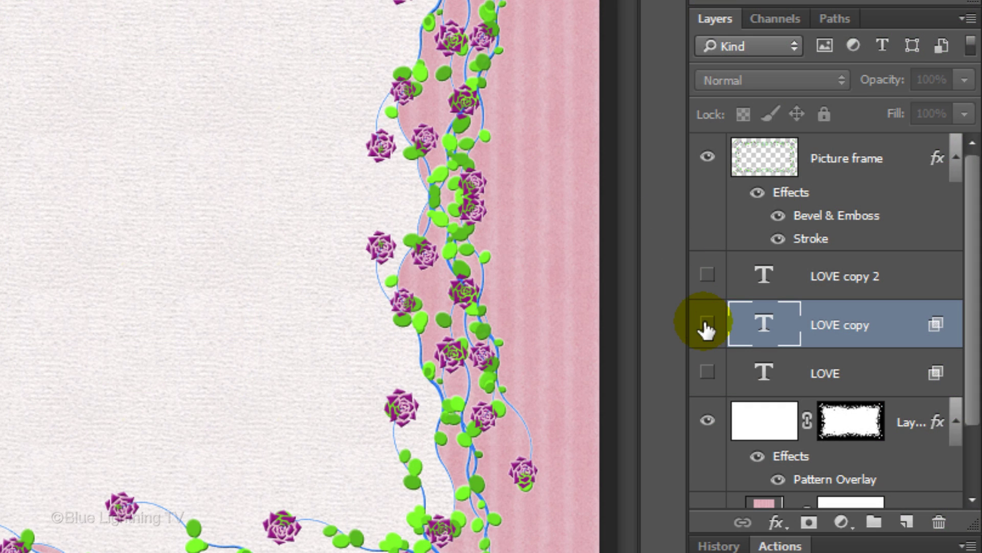
Show LOVE copy 2 and uncheck its G and B channels so the letters turn cyan
click(707, 277)
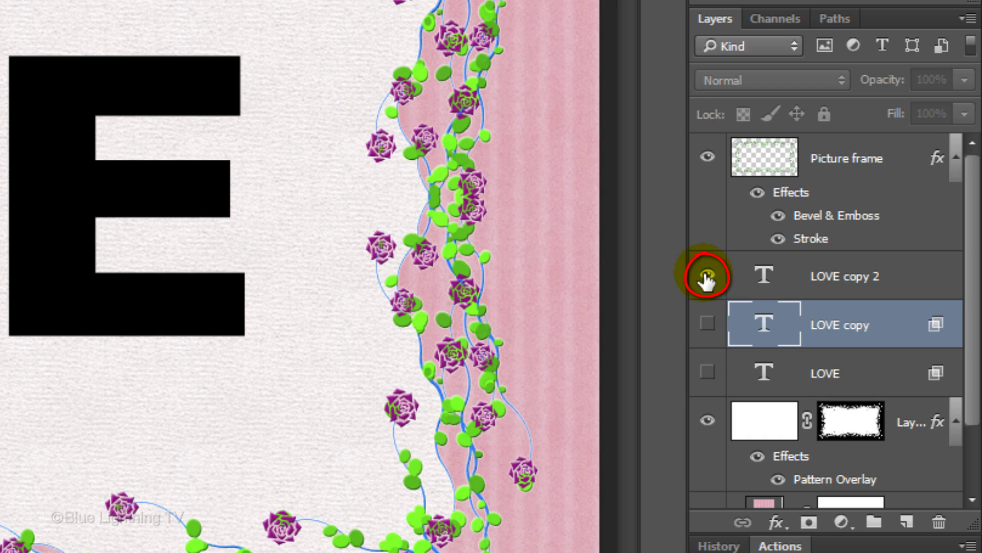
click(915, 277)
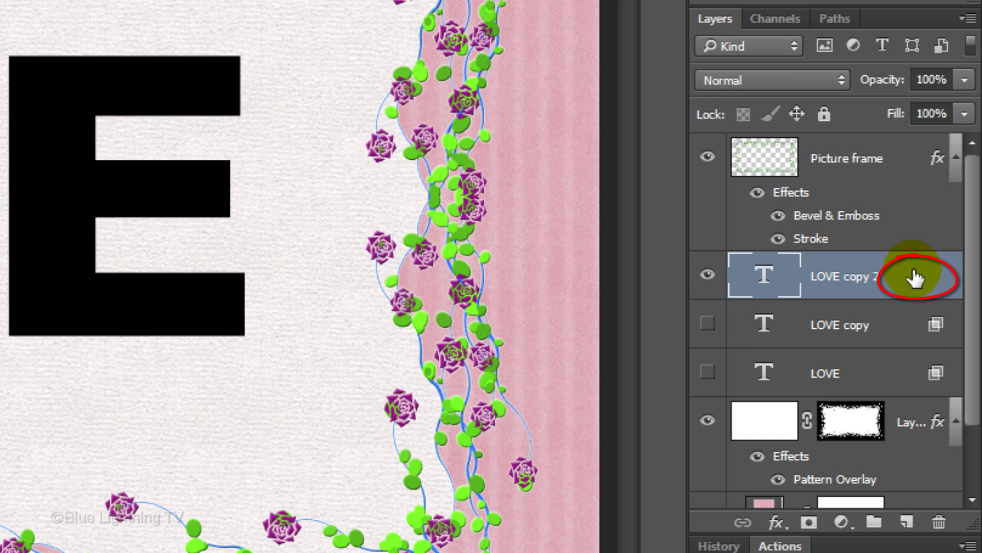
double_click(915, 278)
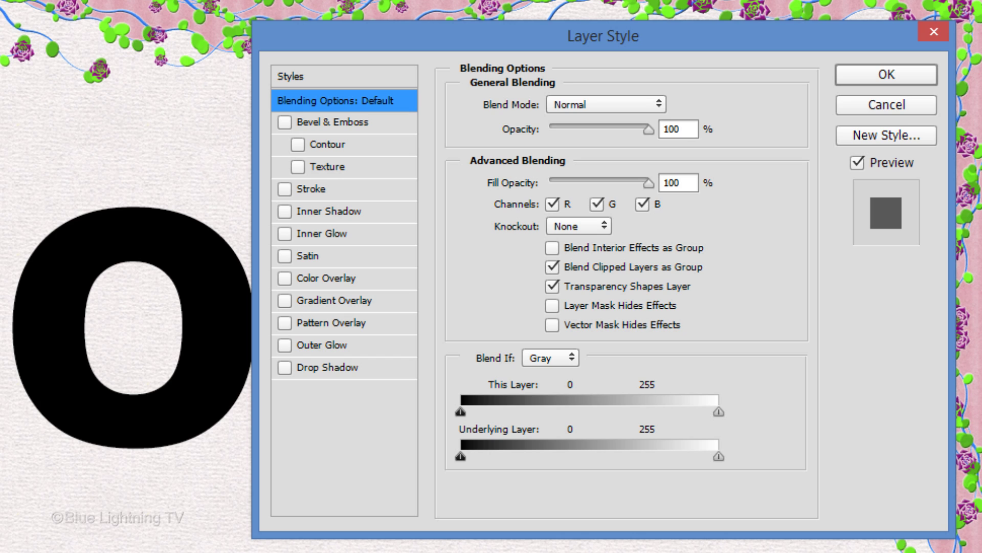
click(596, 205)
click(643, 205)
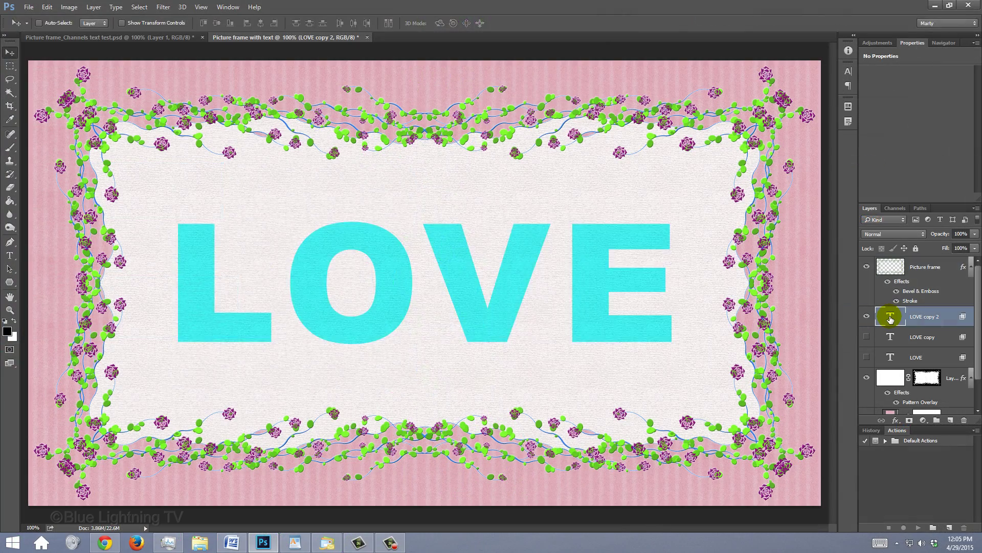
Edit the LOVE copy 2 text and filter the font list by 'century'
double_click(890, 318)
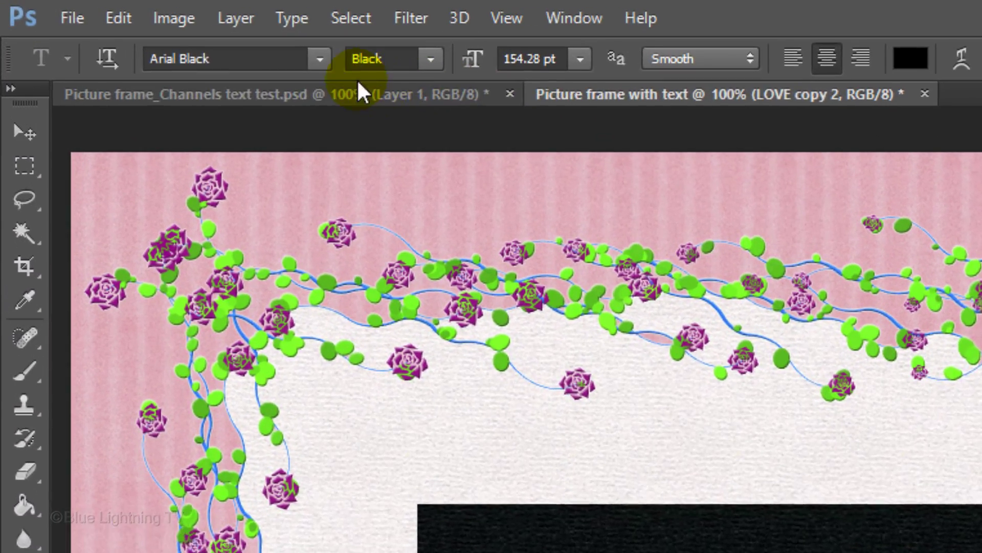
click(125, 23)
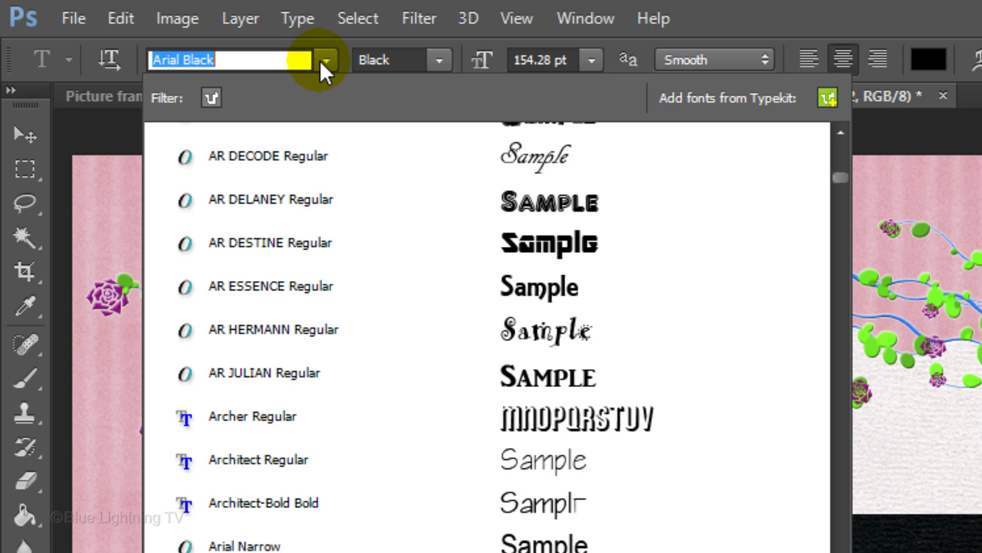
text(century)
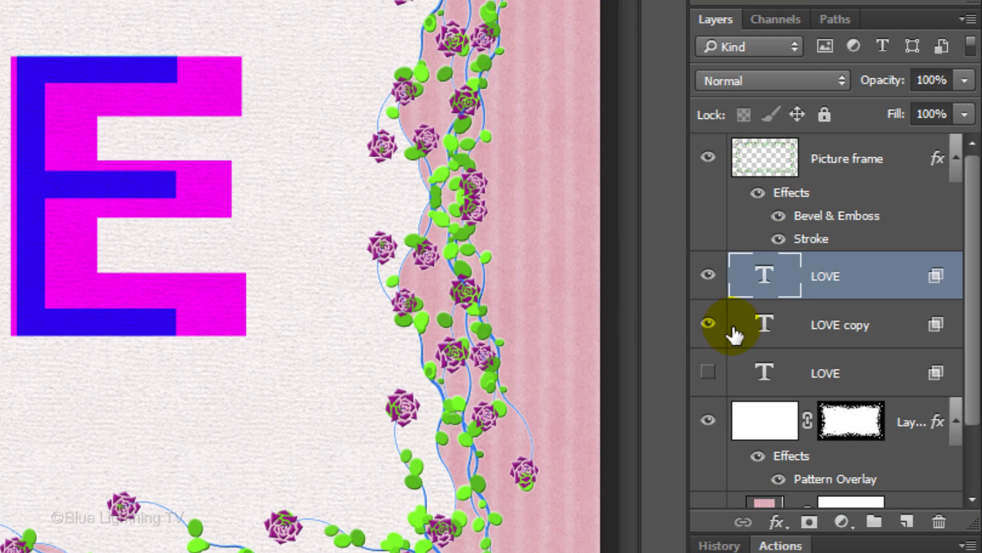
Edit the LOVE copy text and search 'aise' to switch its font to KaiserzeitGotisch Regular
click(762, 327)
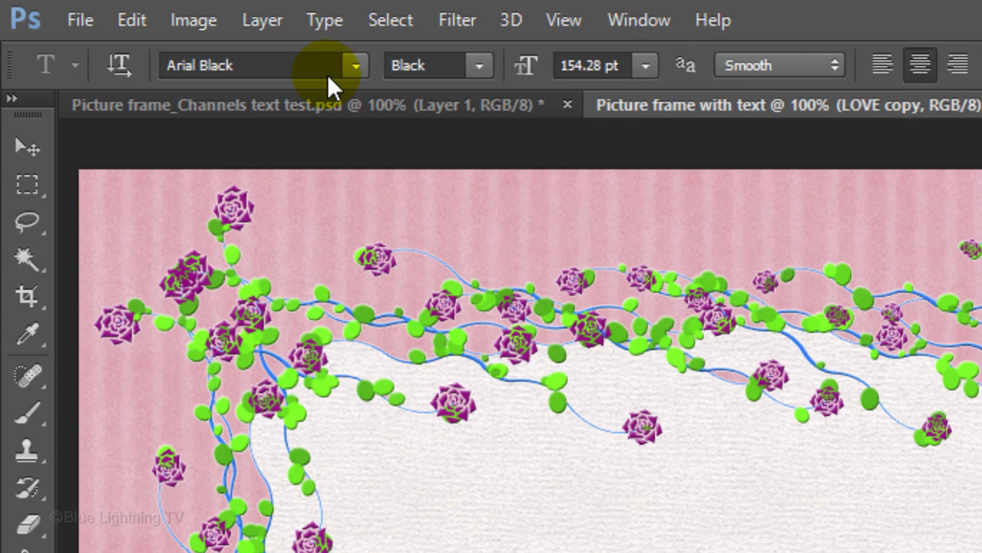
click(317, 65)
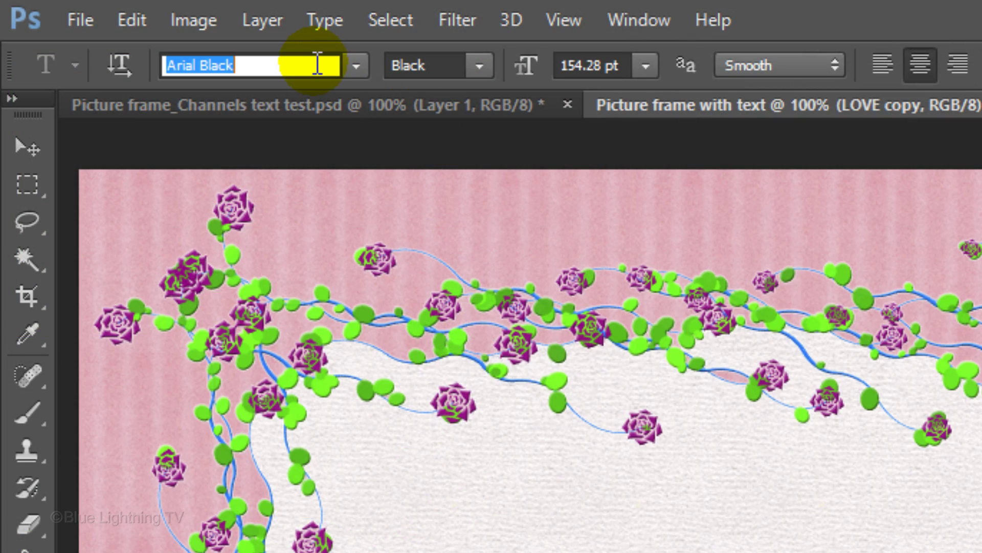
text(aise)
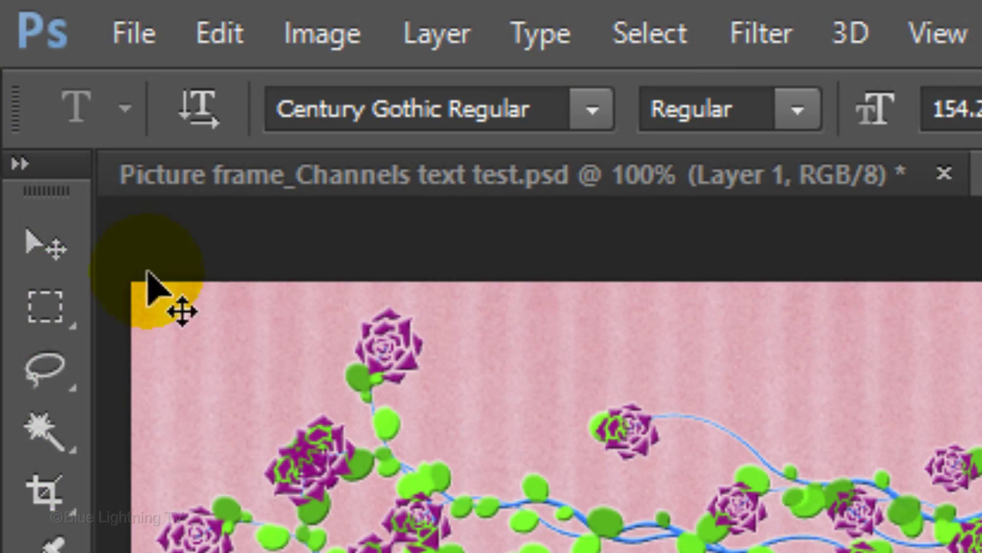
Lower the bottom LOVE text layer's opacity to 50%
click(25, 256)
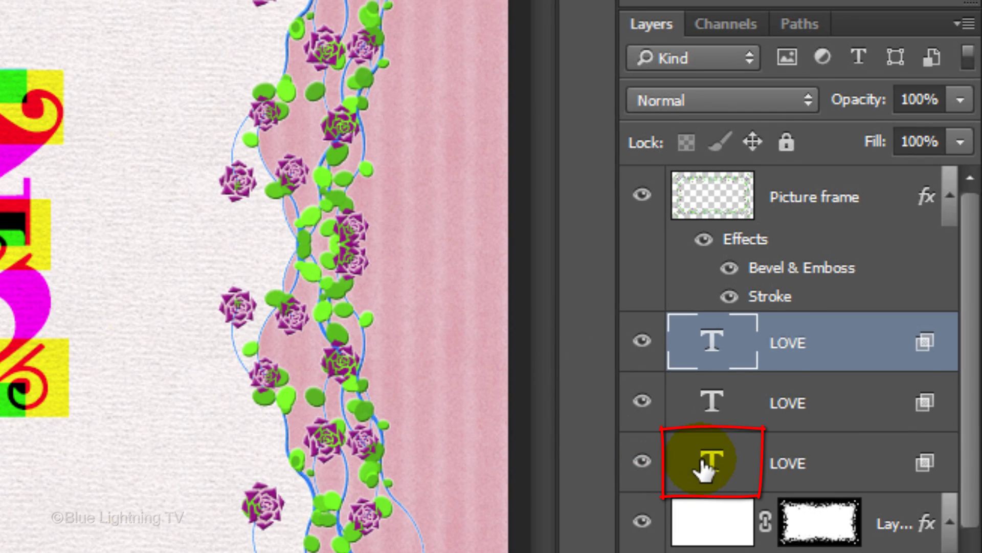
click(705, 468)
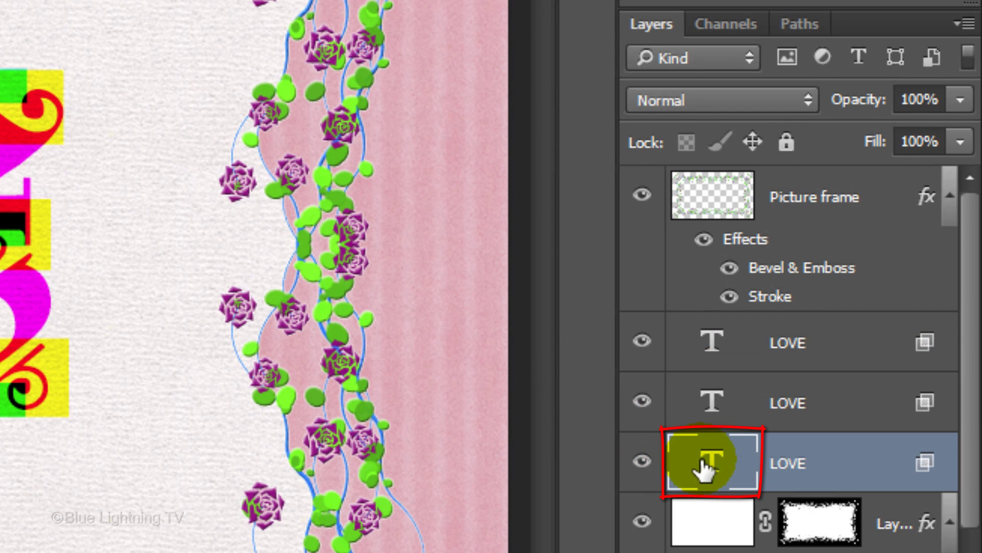
click(918, 99)
text(50)
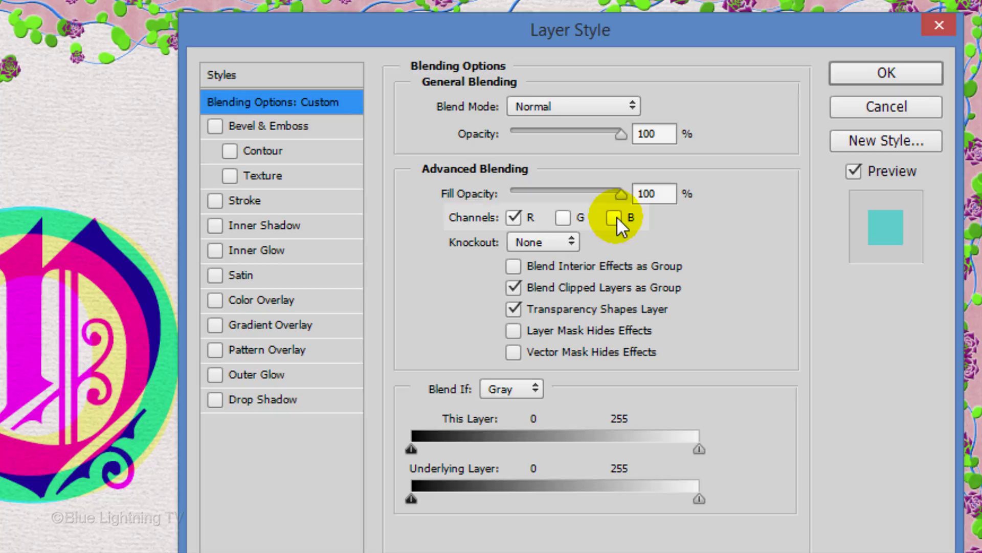
Restrict the top LOVE layer to the blue channel and the middle layer to red only
click(585, 220)
click(513, 217)
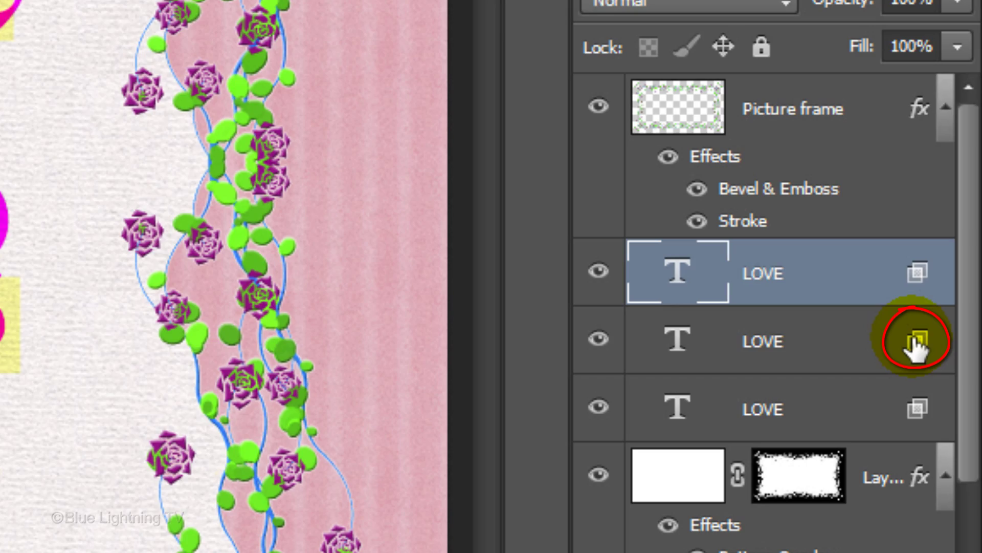
double_click(910, 343)
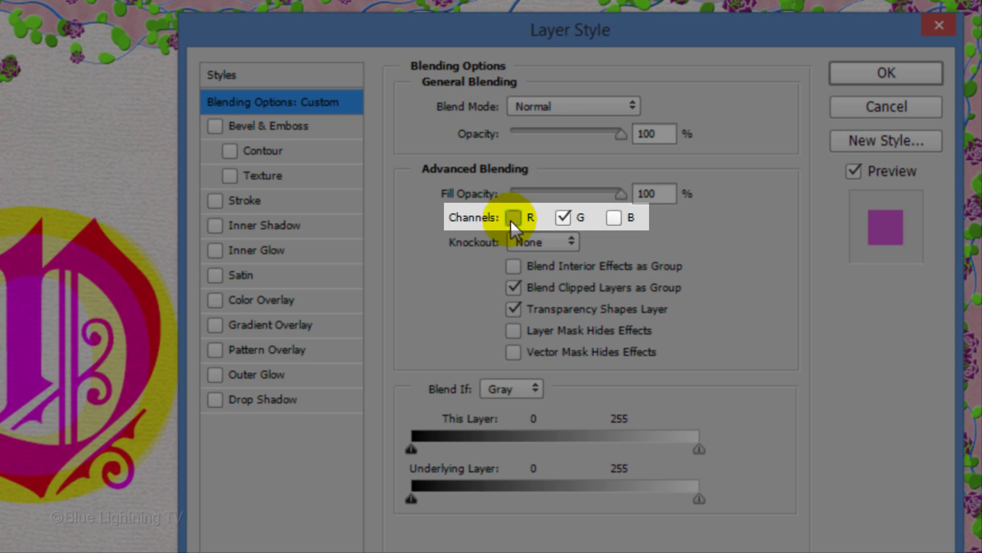
click(513, 218)
click(563, 218)
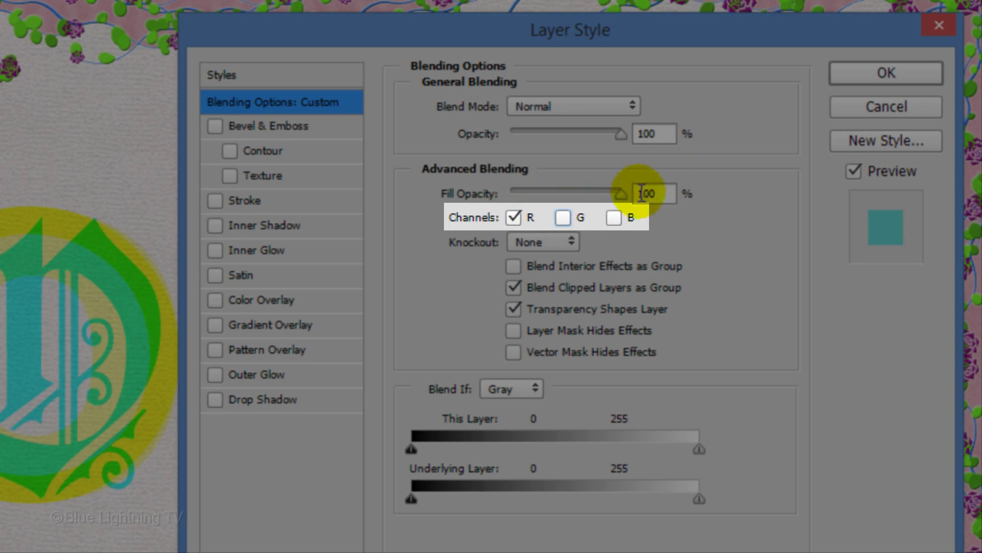
click(885, 75)
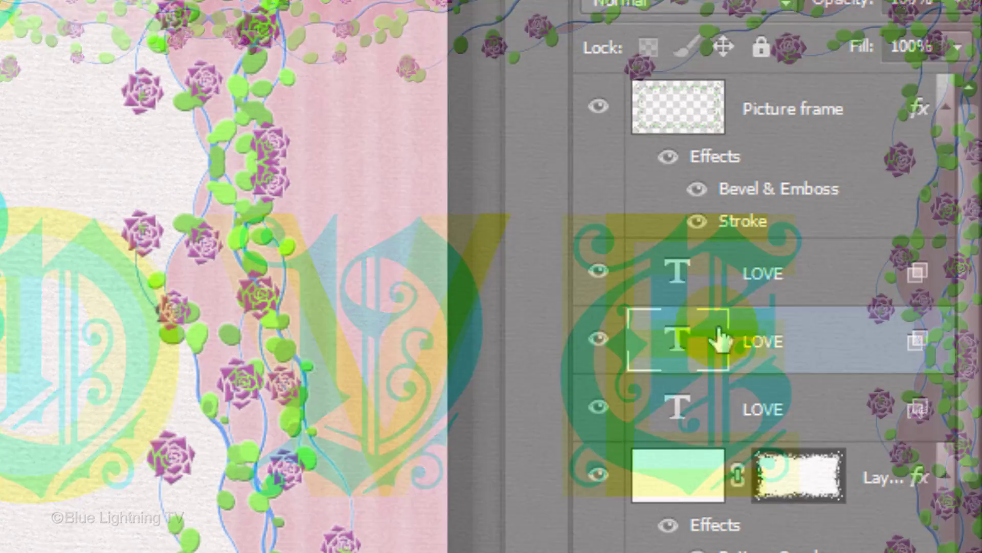
Restrict the bottom LOVE layer's blending to the green channel only
double_click(914, 410)
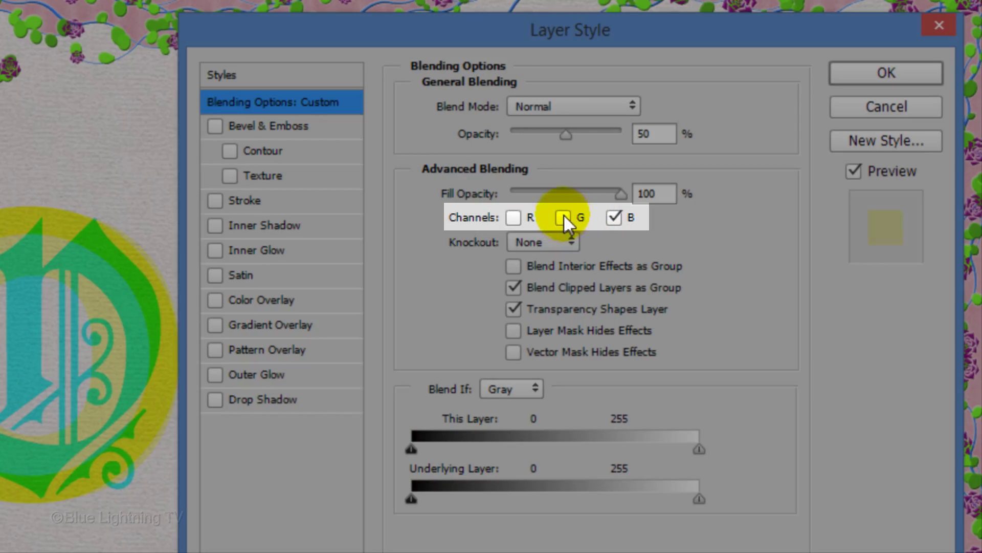
click(563, 218)
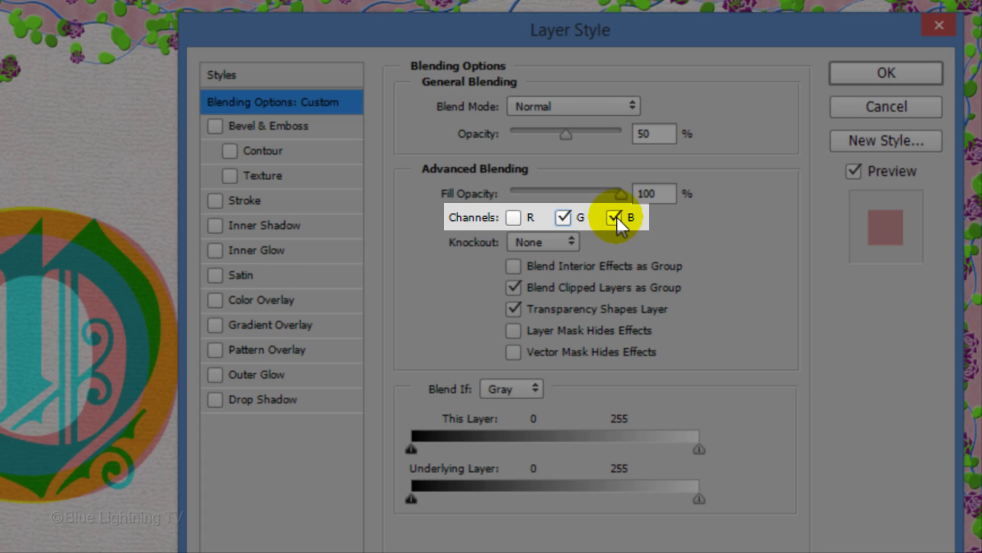
click(614, 218)
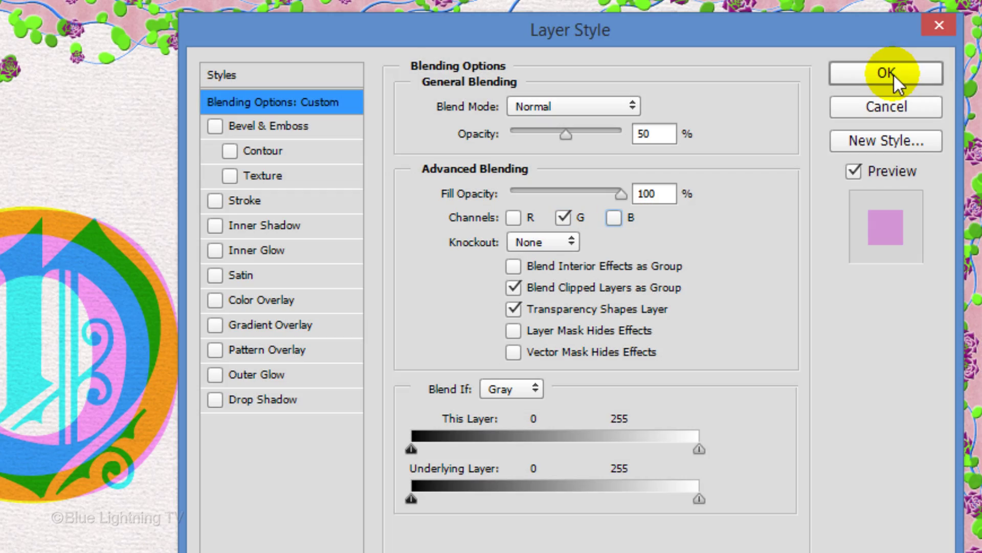
click(891, 73)
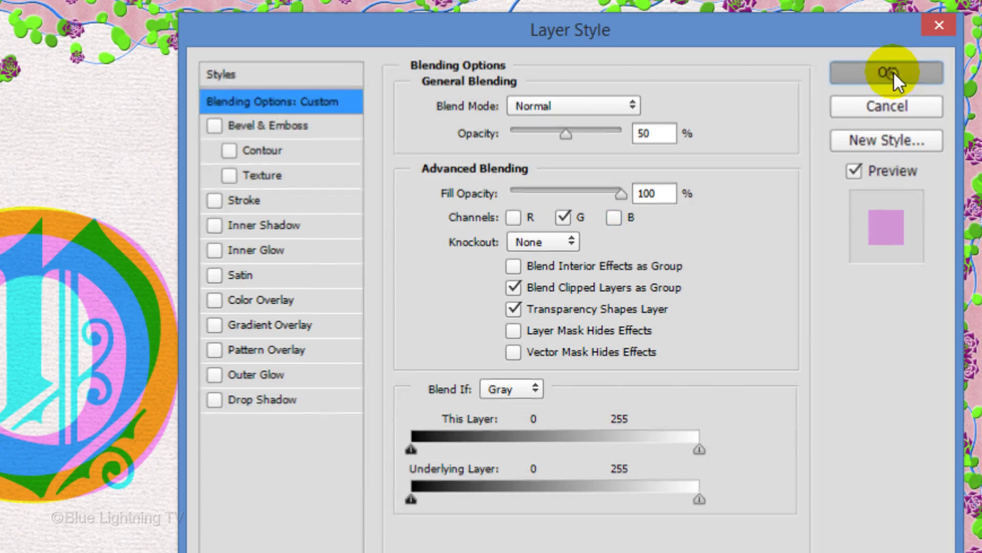